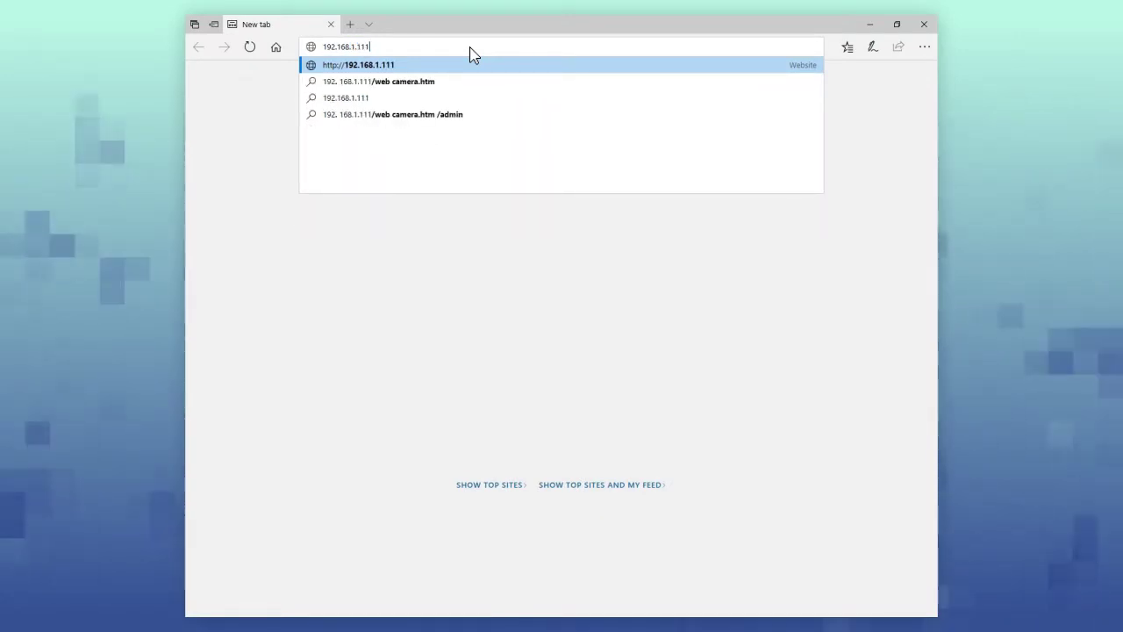
Step: Load the printer's web page at 192.168.1.111 and continue to it despite the certificate warning
key("Return")
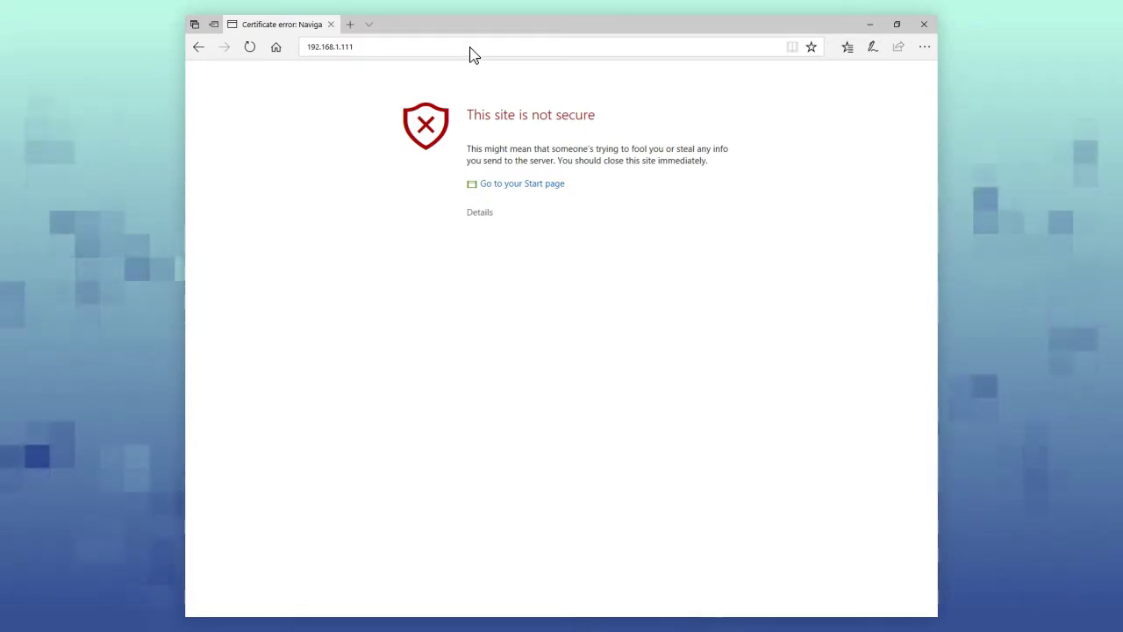
left_click(480, 213)
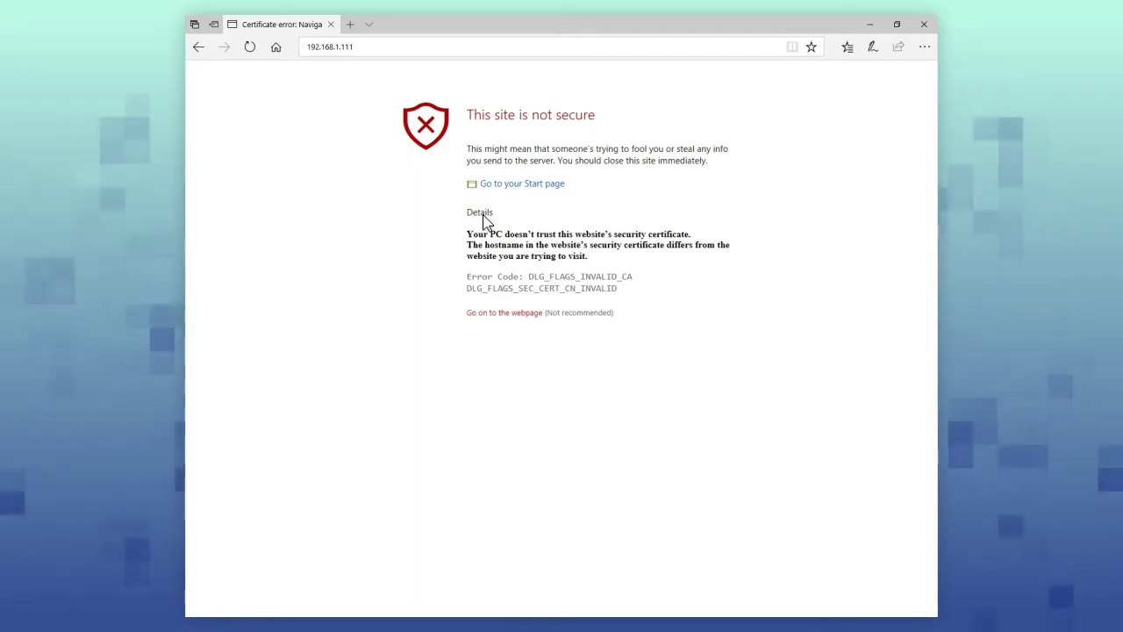
left_click(506, 314)
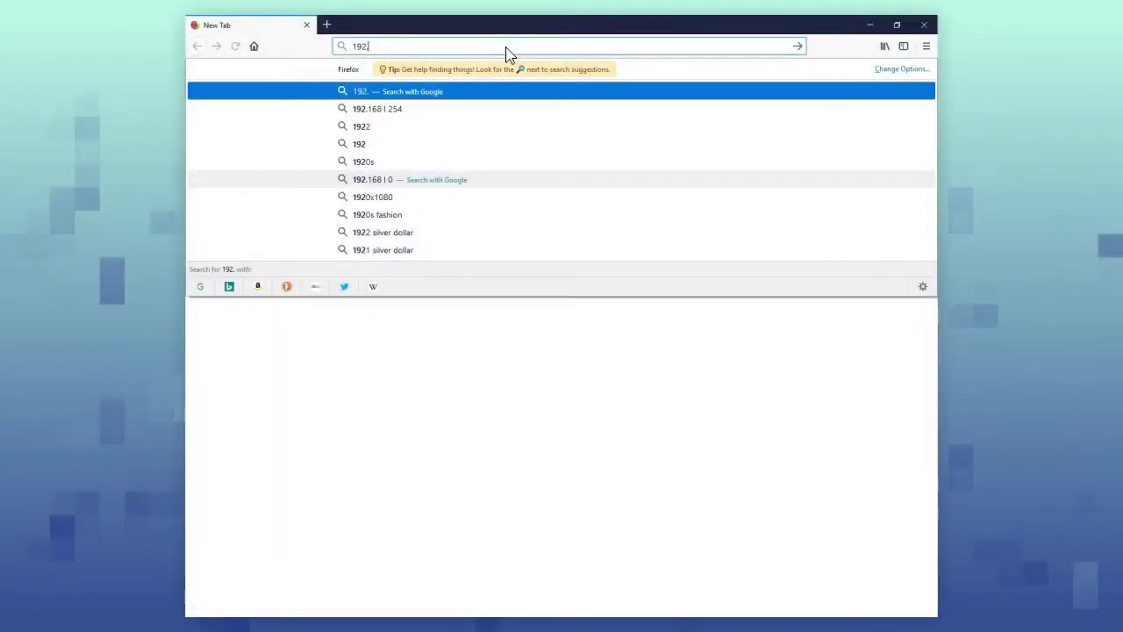
Step: In Firefox, go to 192.168.1.102 and permanently store a security exception for the site
type(".168.1.102")
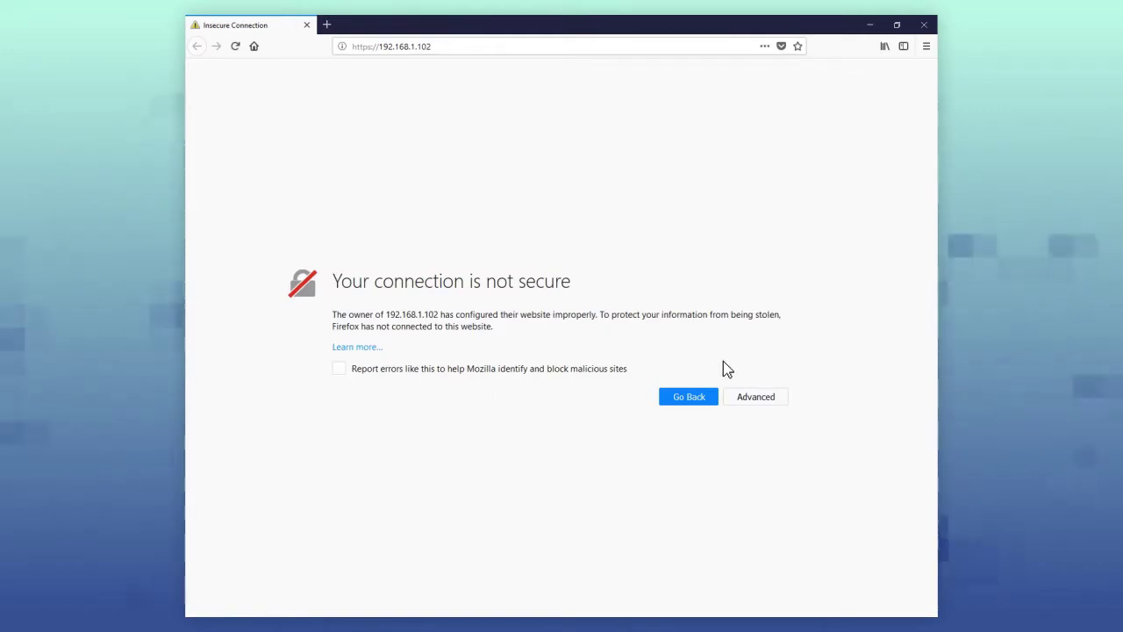
left_click(750, 400)
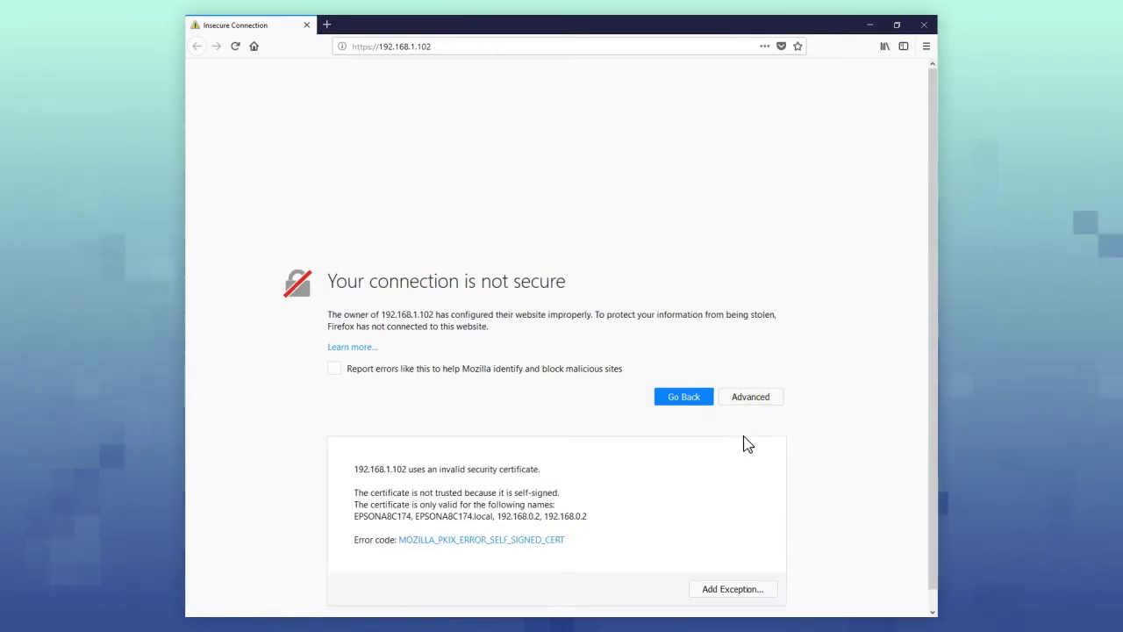
left_click(734, 591)
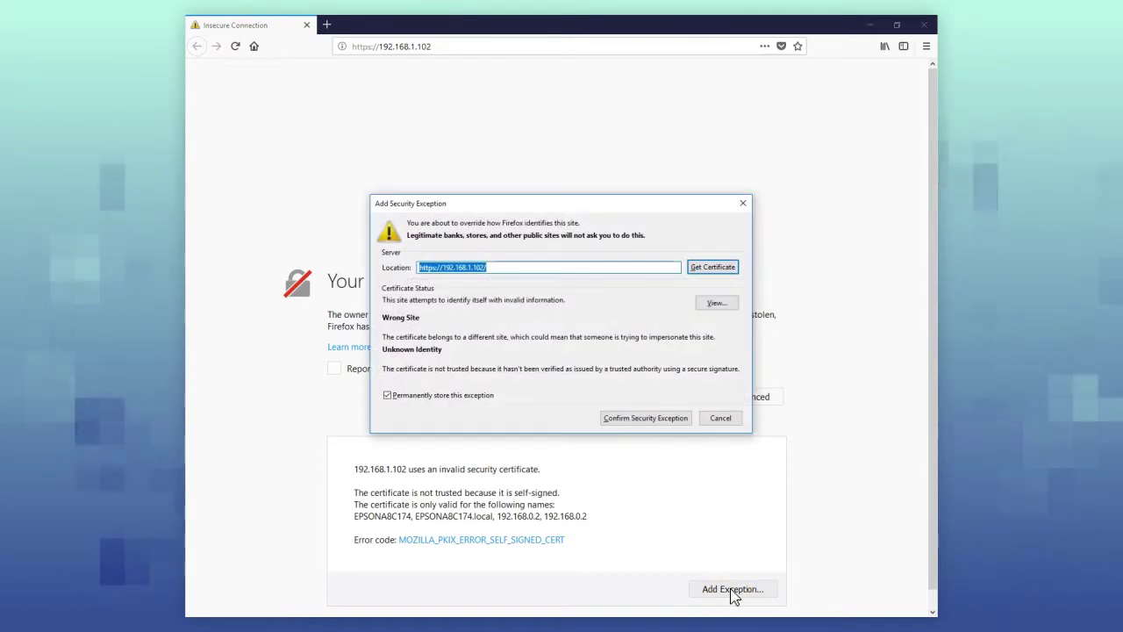
left_click(645, 418)
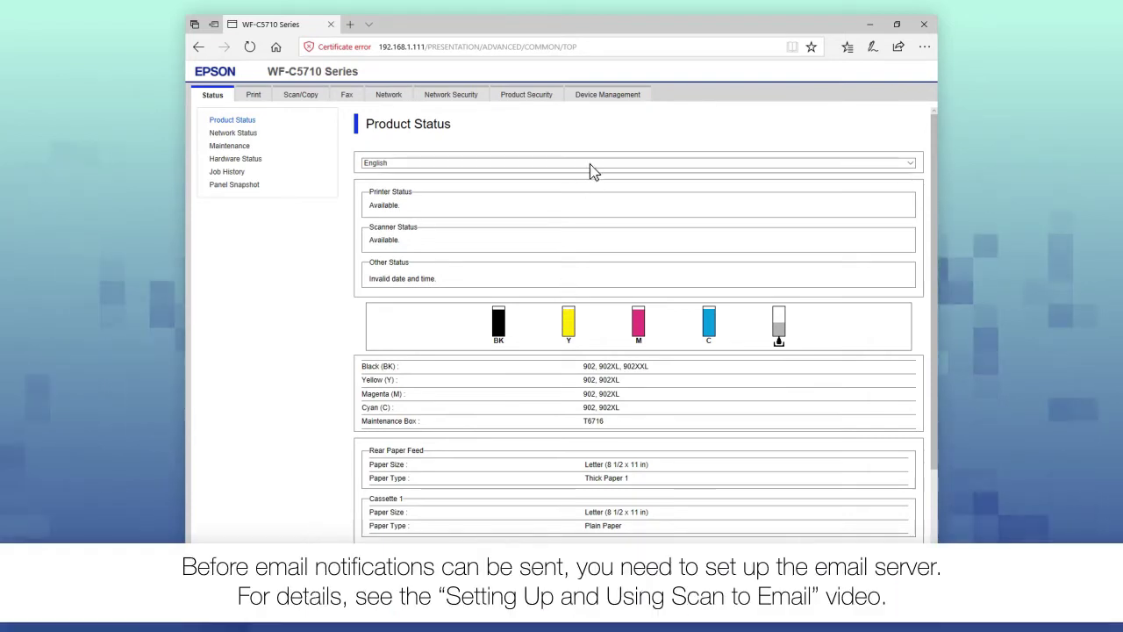
Step: Enter two recipients' email addresses as Address 1 and Address 2 in the printer's email notification settings
left_click(608, 96)
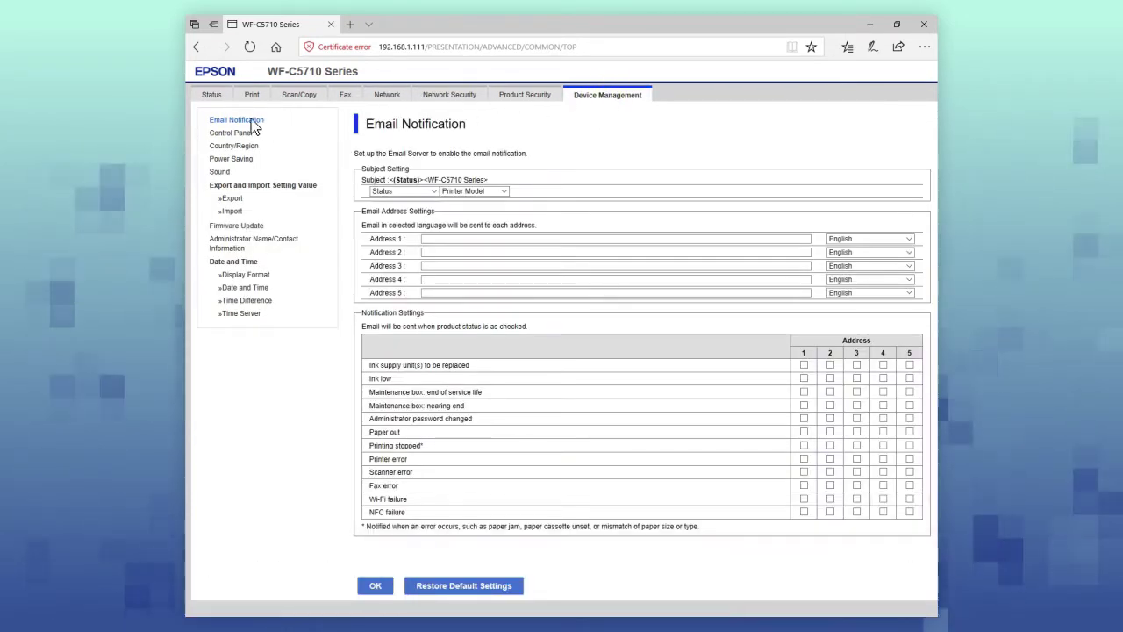
left_click(252, 122)
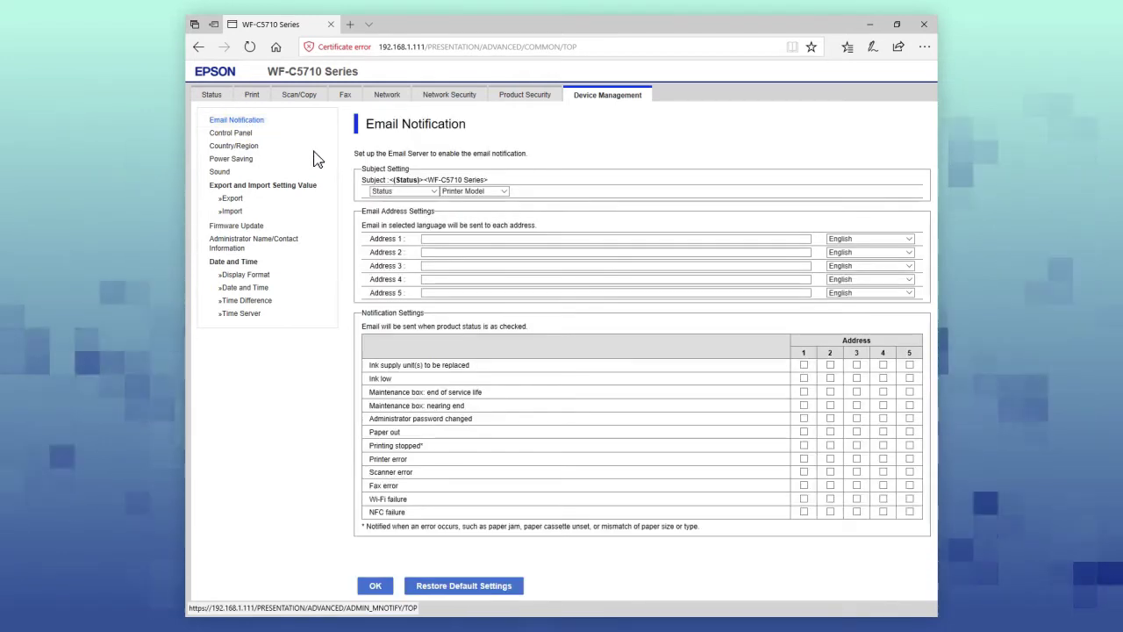
left_click(515, 239)
type("user1@email.com")
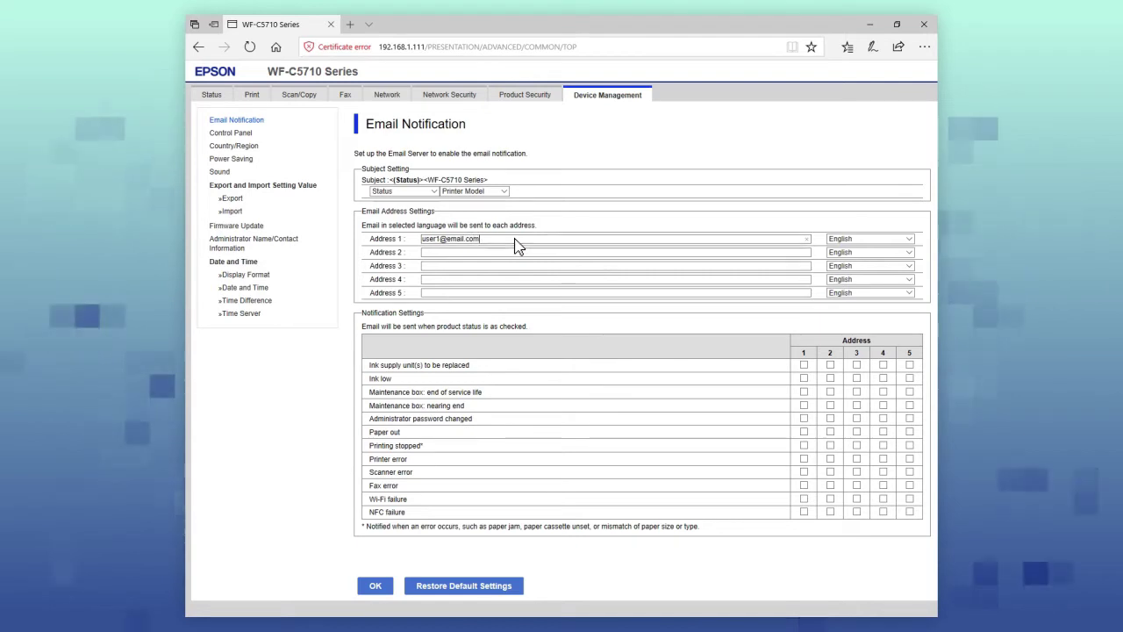
left_click(515, 253)
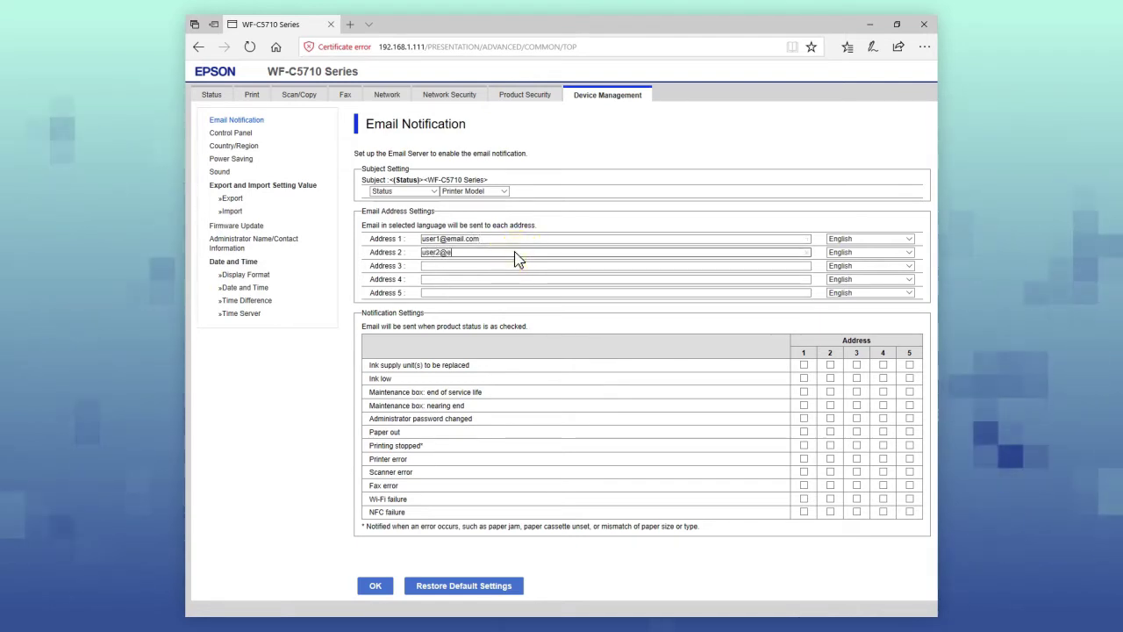
Step: Enable ink replacement and ink low notifications for Addresses 1 and 2, plus maintenance box end of service life for Address 1, and save
left_click(803, 364)
left_click(804, 379)
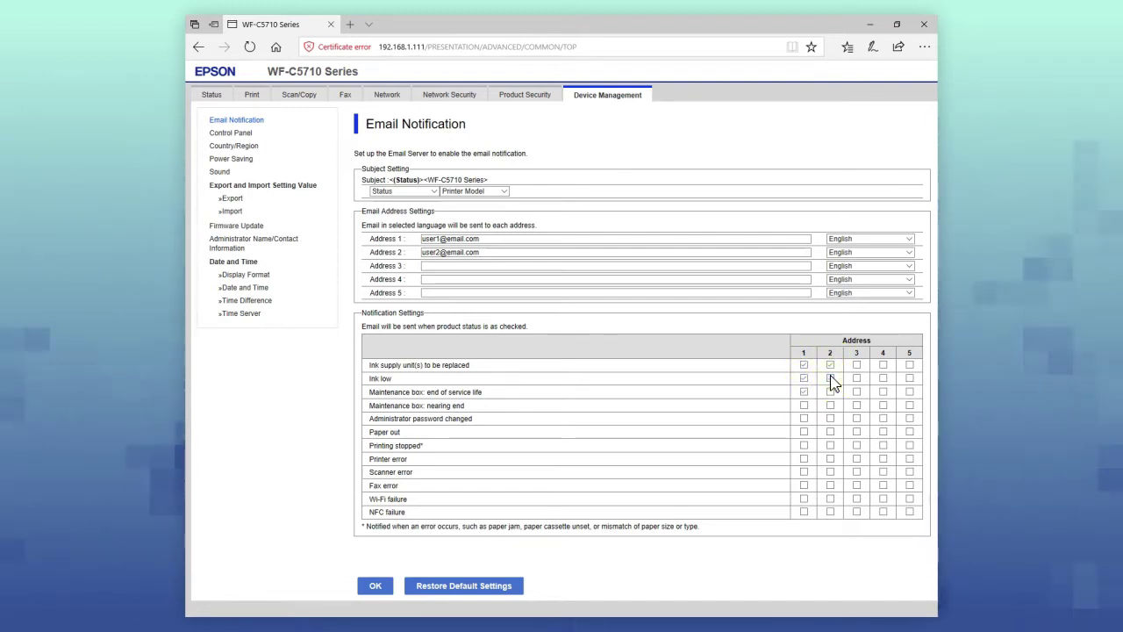
left_click(830, 378)
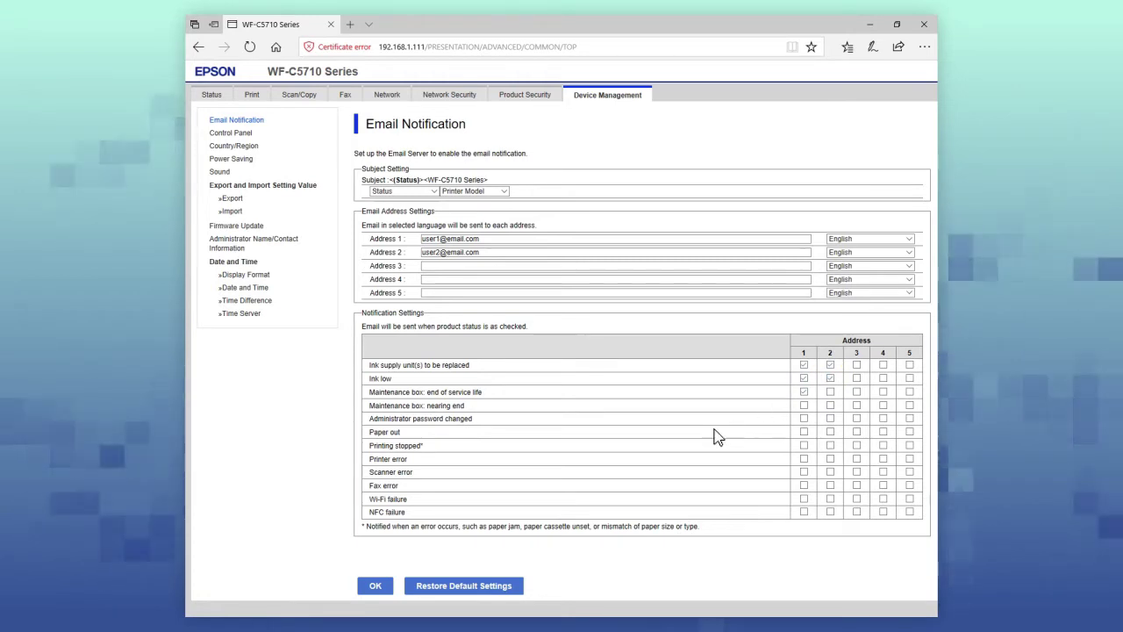
left_click(375, 587)
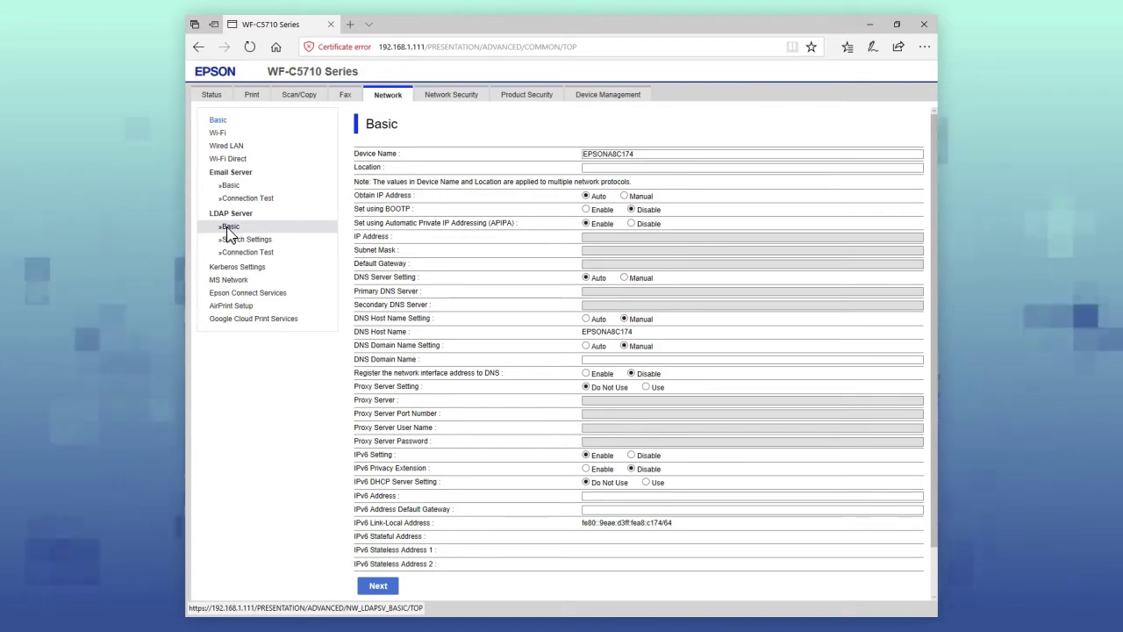
Step: Enable use of the LDAP server in its basic settings, with server address 192.168.1.100 and port number 389
left_click(228, 231)
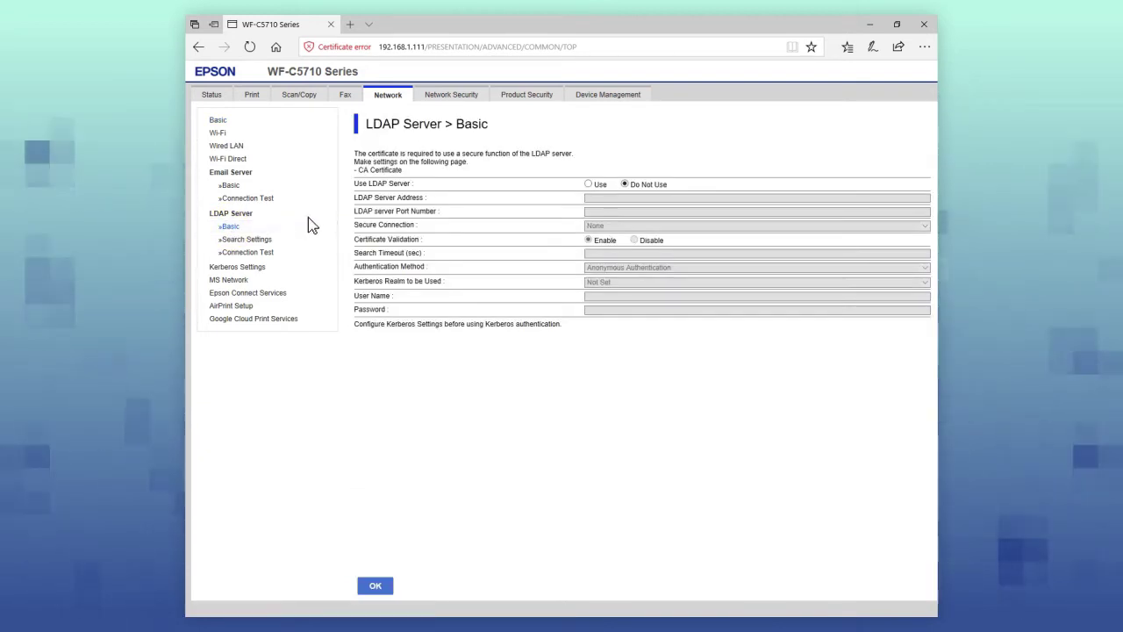
left_click(588, 186)
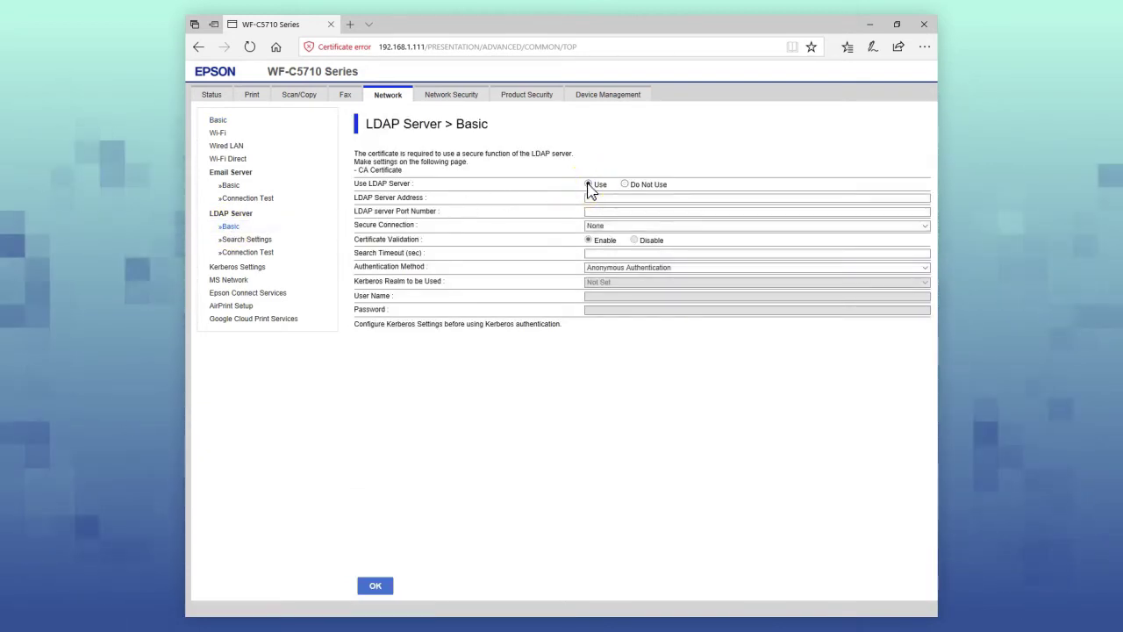
left_click(689, 201)
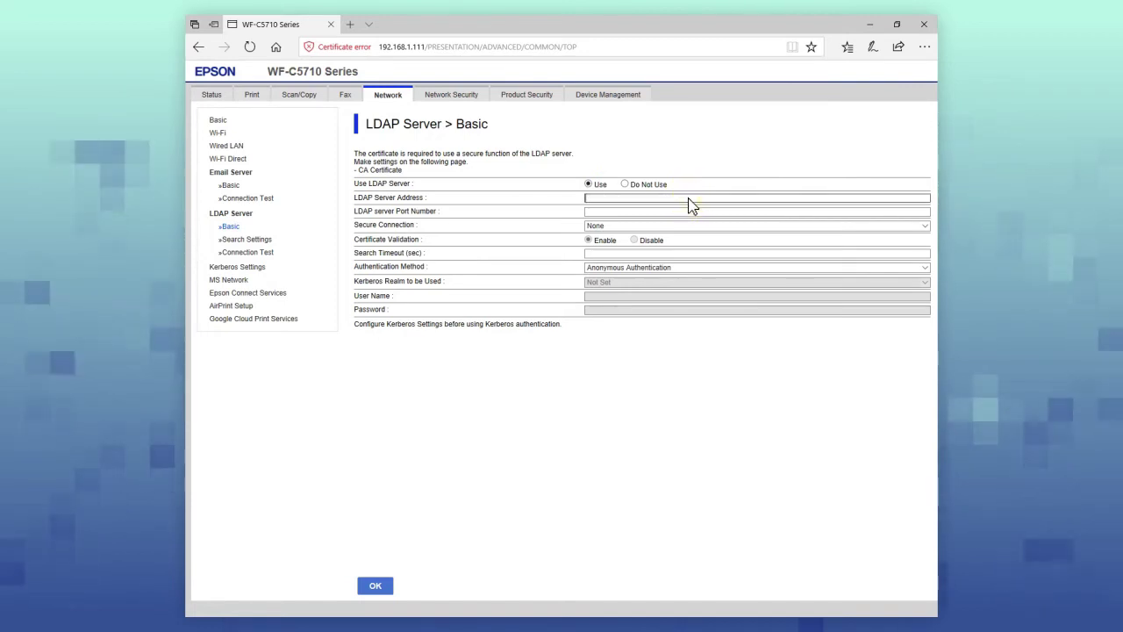
type("192.168.1.100")
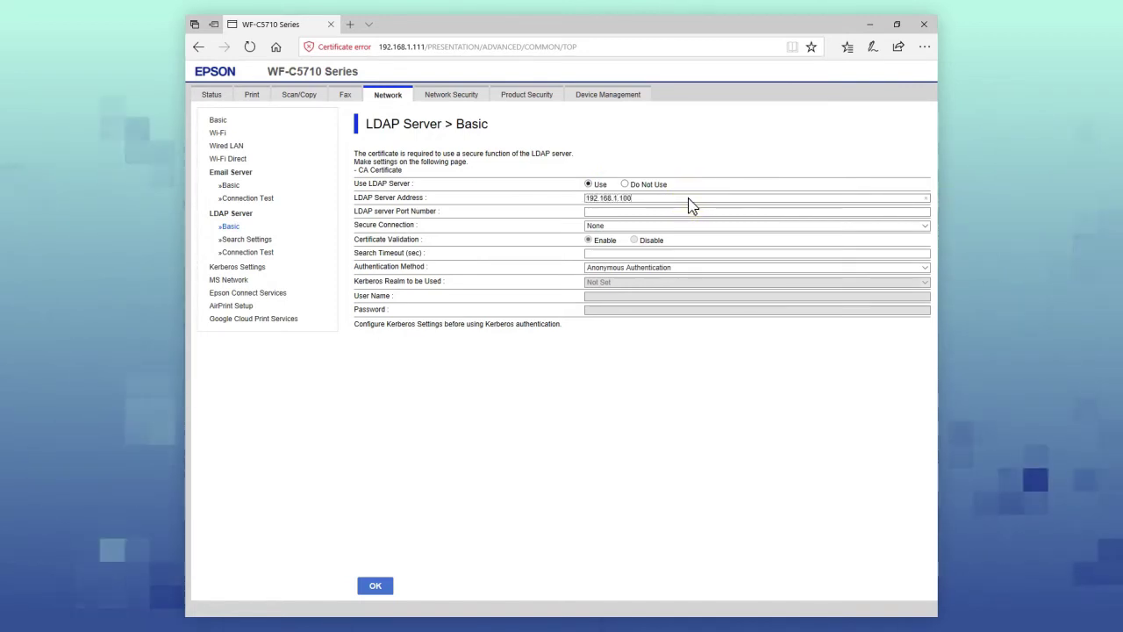
left_click(689, 217)
type("389")
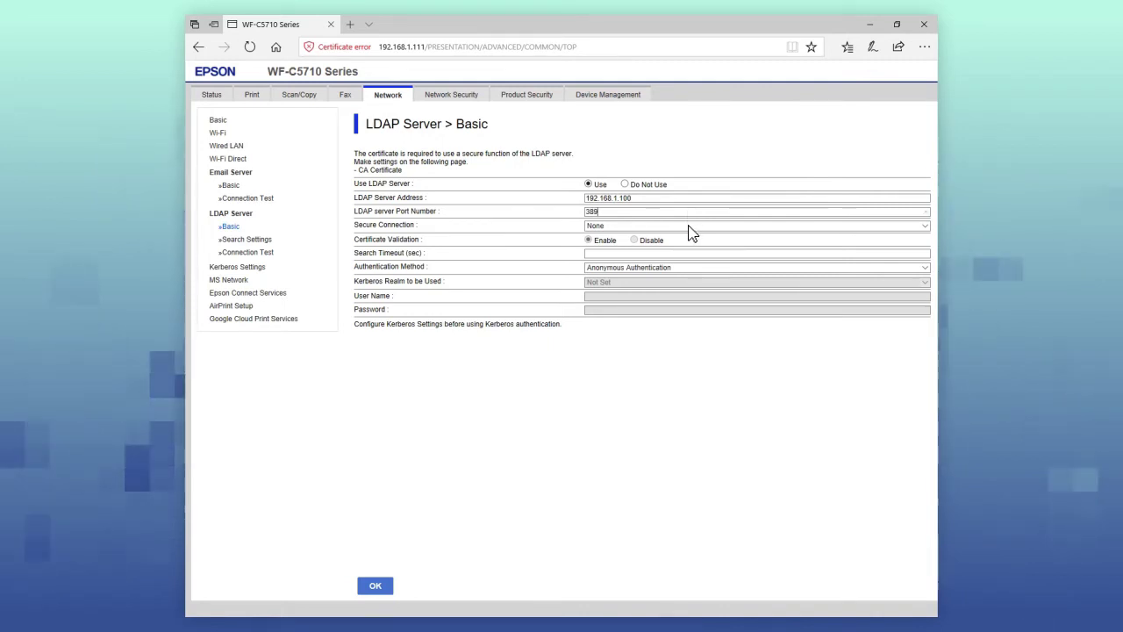
Step: Set the LDAP secure connection to SSL/TLS and the search timeout to 5 seconds, and save the settings
left_click(688, 226)
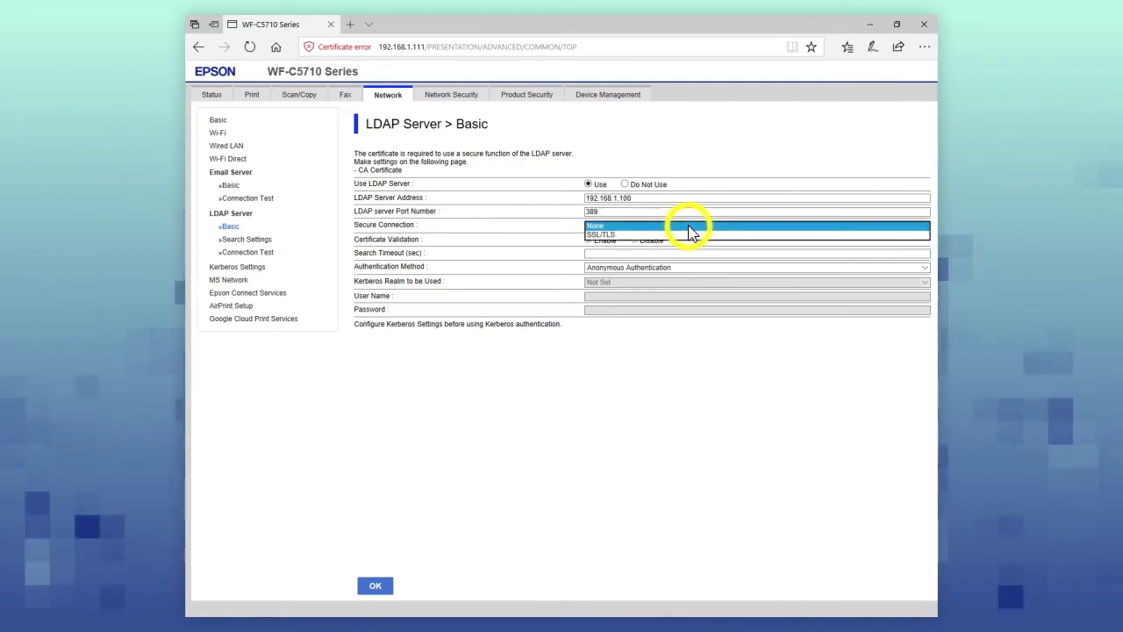
left_click(689, 234)
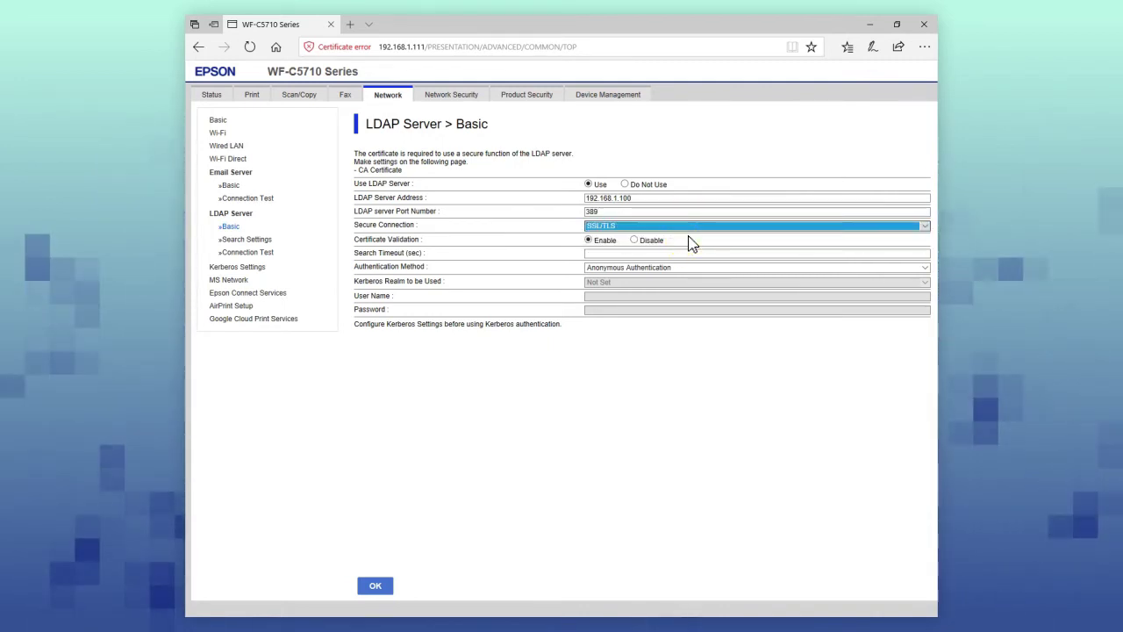
left_click(688, 254)
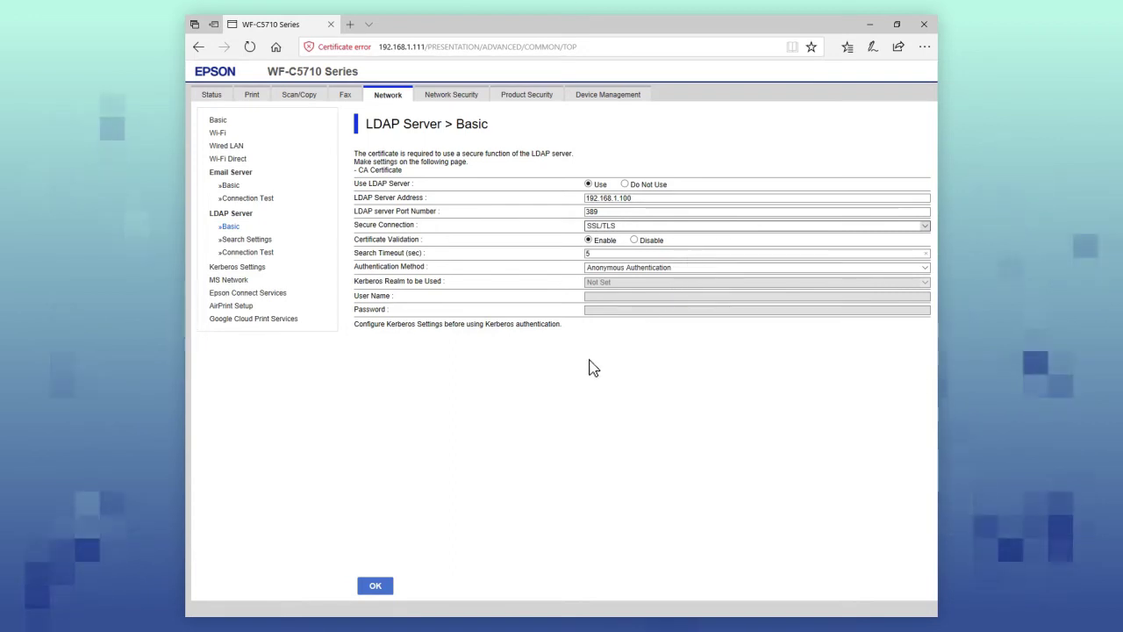
left_click(376, 588)
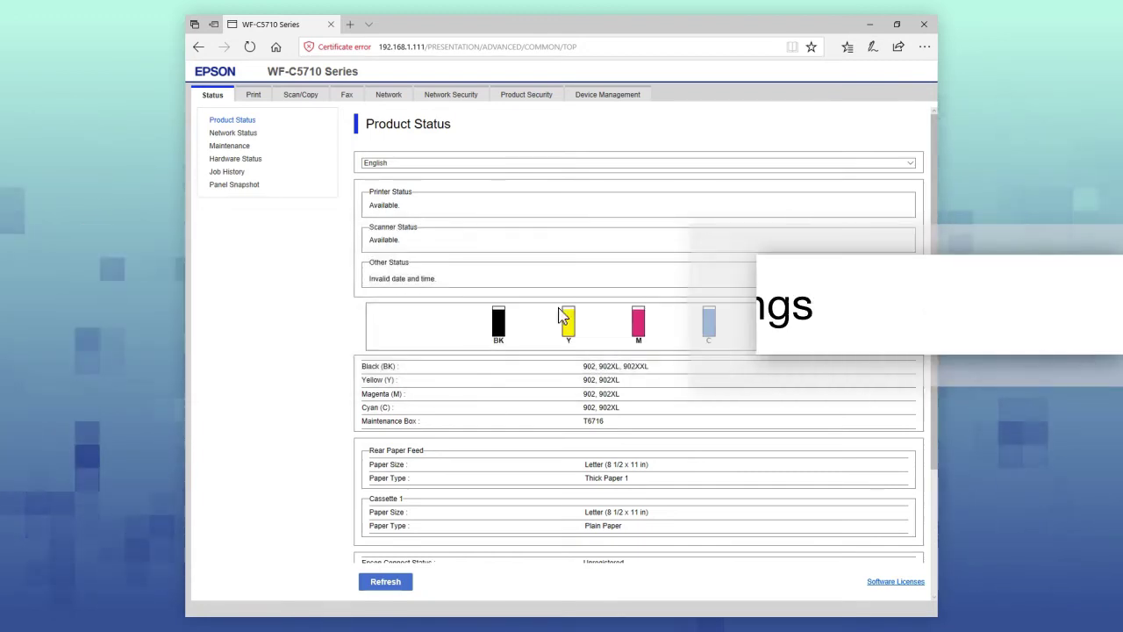
Step: Select the Print, Scan/Copy and Product Security categories for exporting the device's setting values
left_click(604, 98)
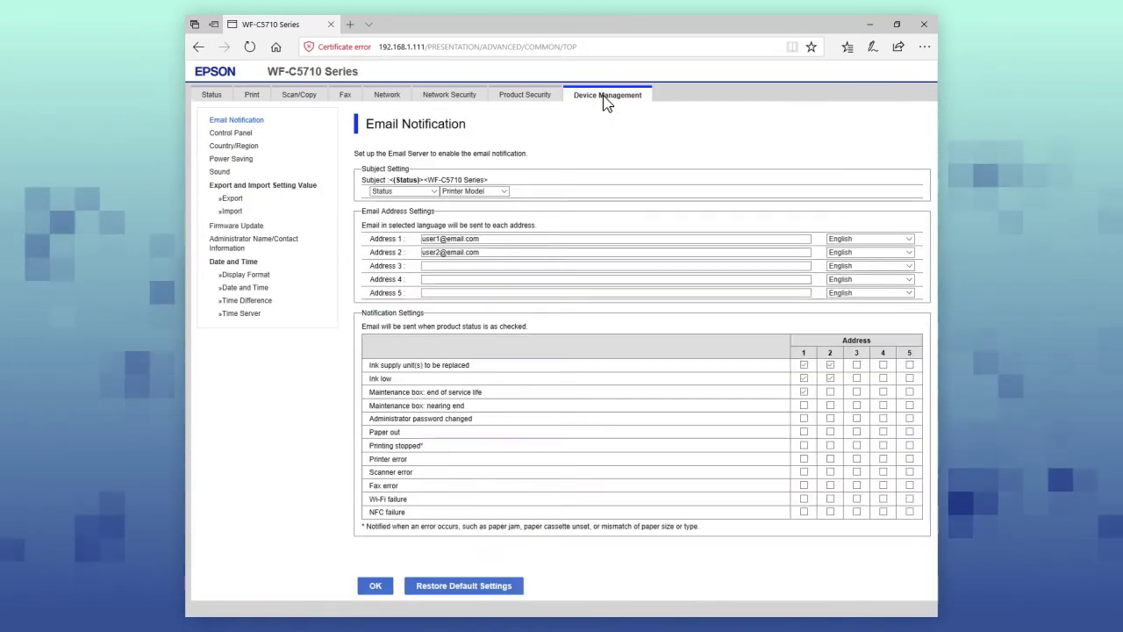
left_click(233, 199)
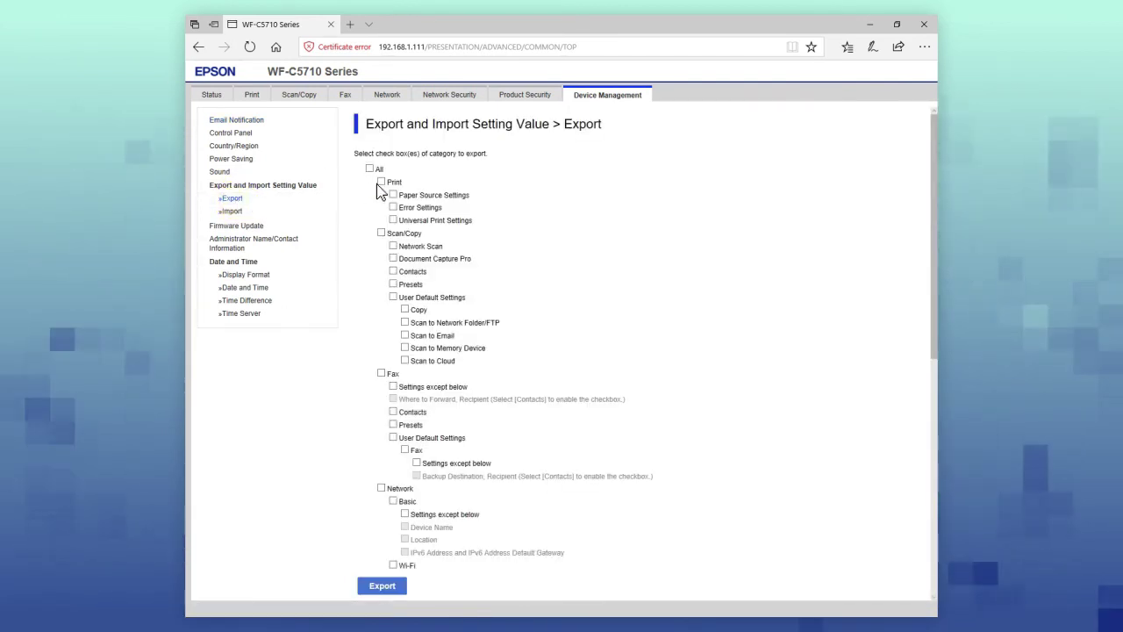
left_click(382, 182)
left_click(382, 234)
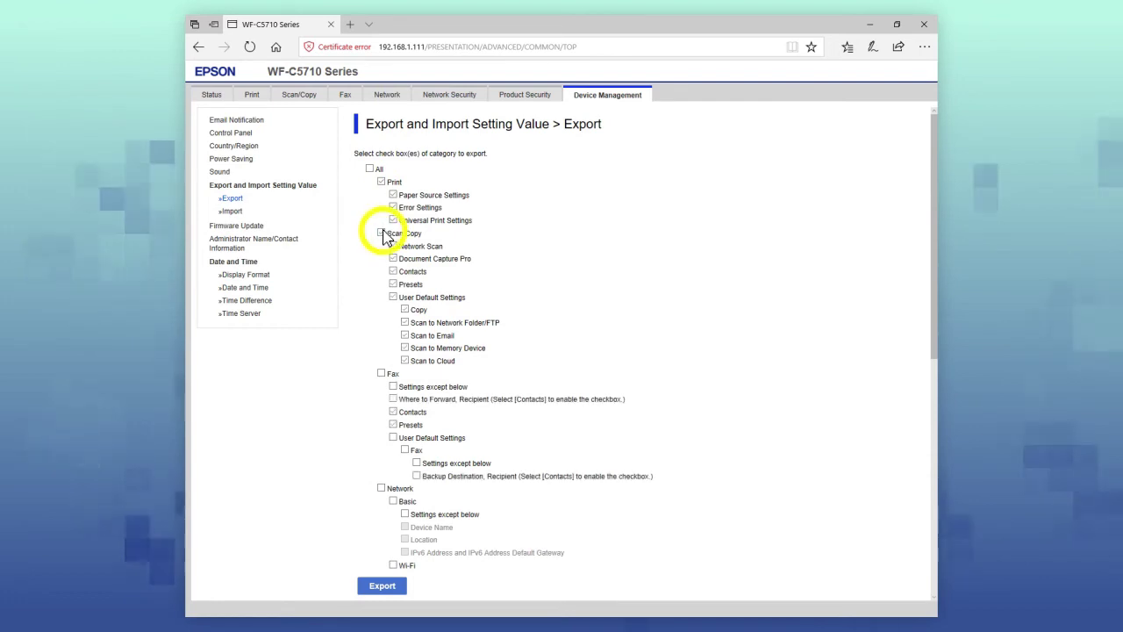
scroll(383, 237, "down", 10)
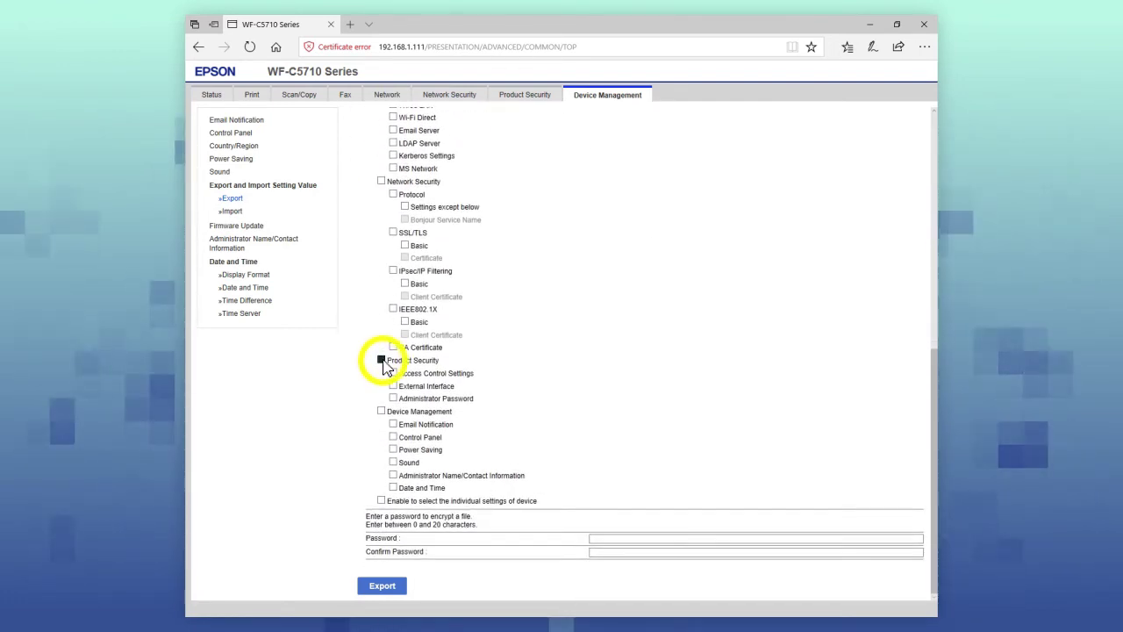
left_click(381, 360)
Step: Enter and confirm the file encryption password, then export the selected settings and save the file
left_click(635, 538)
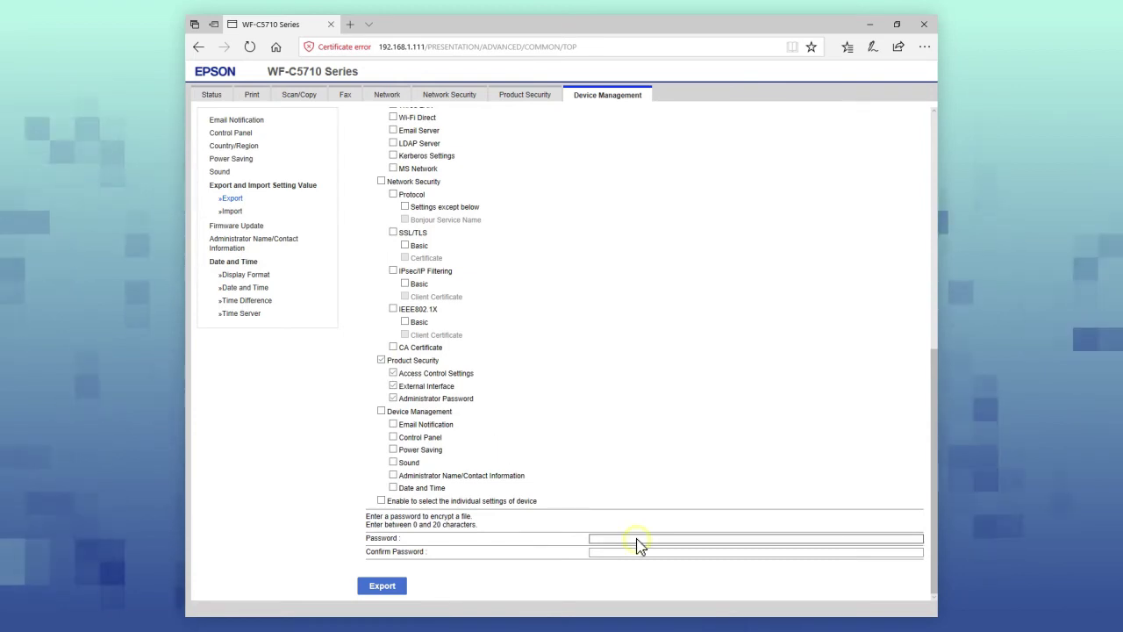
type("••••••••")
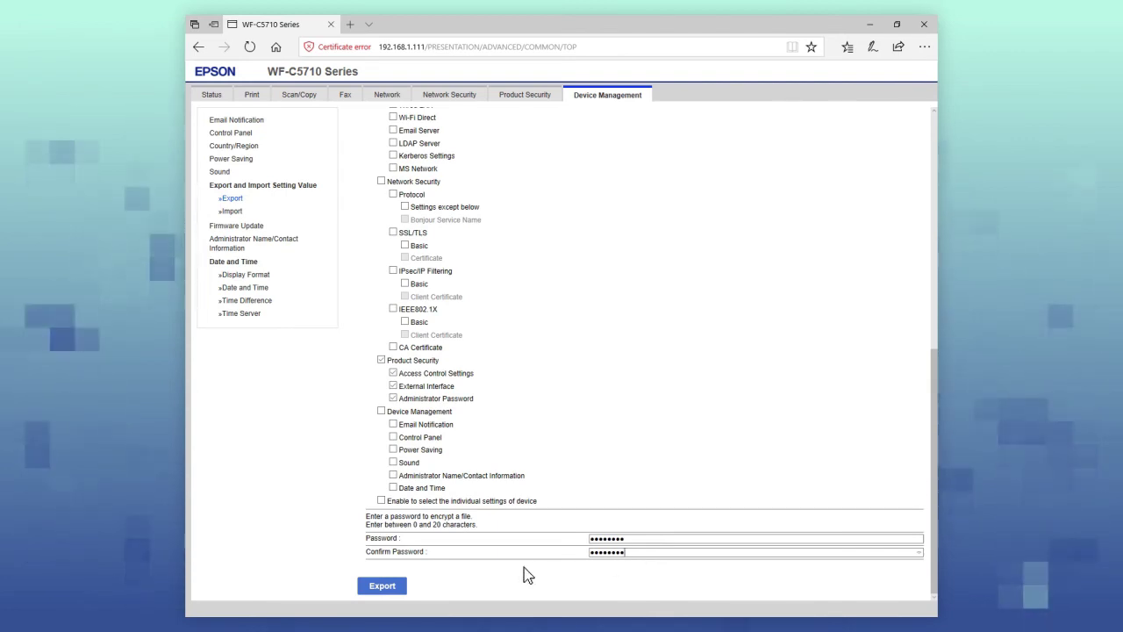
left_click(382, 587)
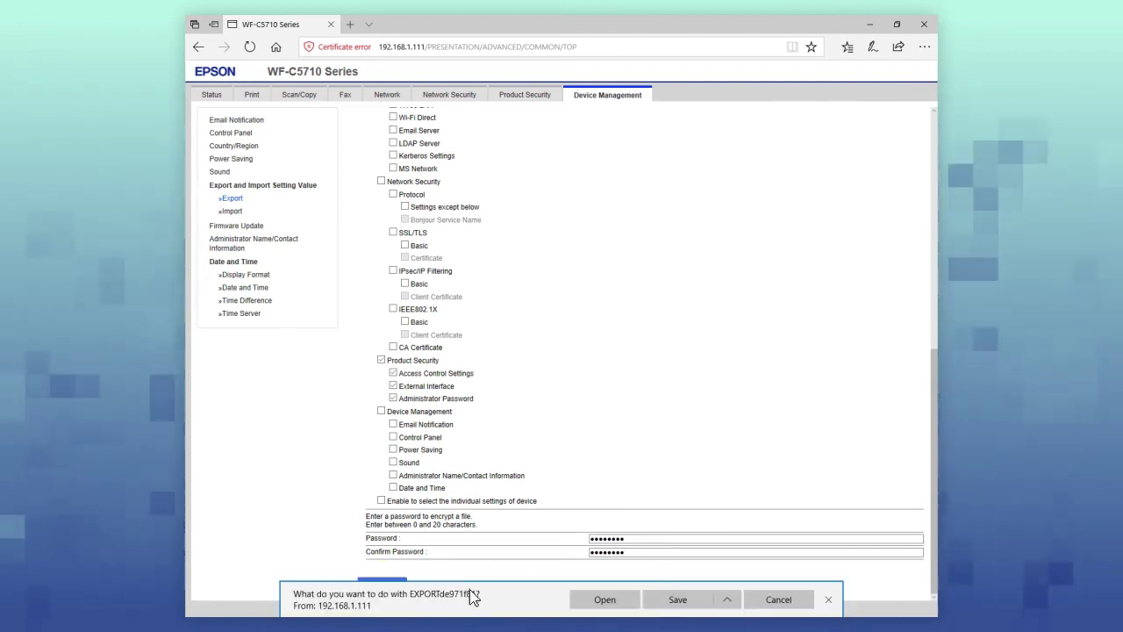
left_click(677, 600)
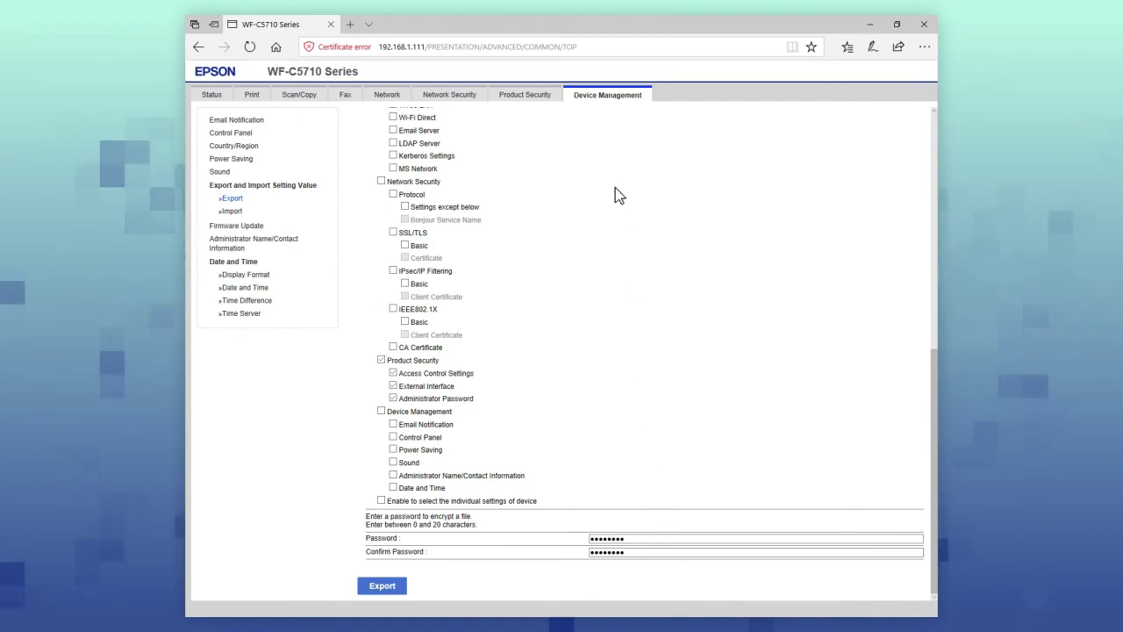
Step: Load the exported file EXPORTde971f81 for import with its encryption password, and proceed with all available categories selected
left_click(603, 96)
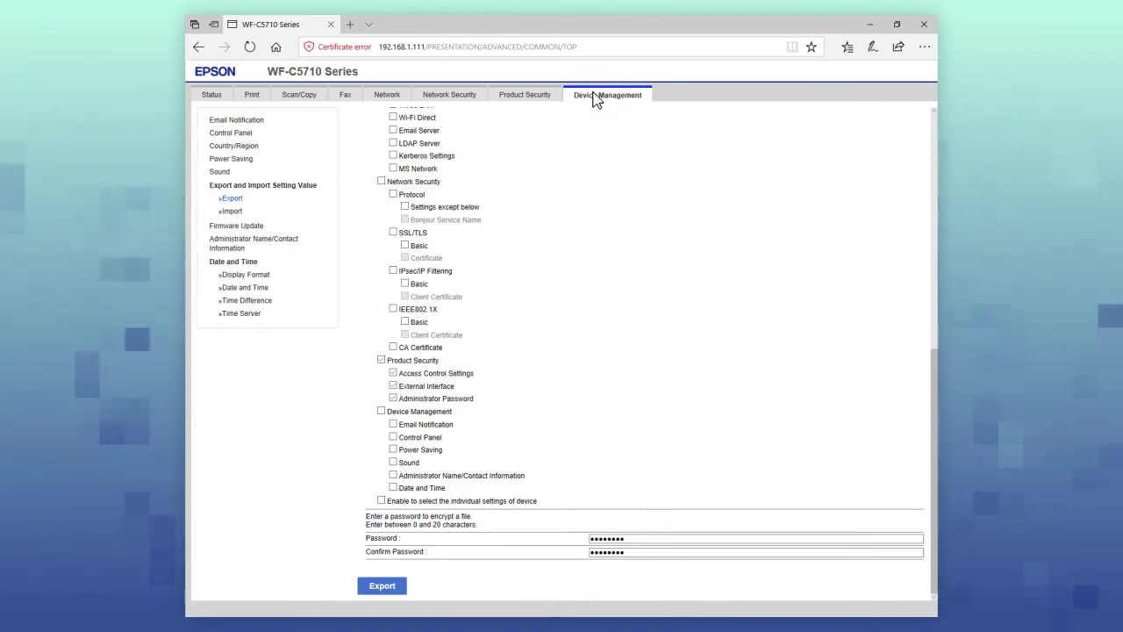
left_click(231, 212)
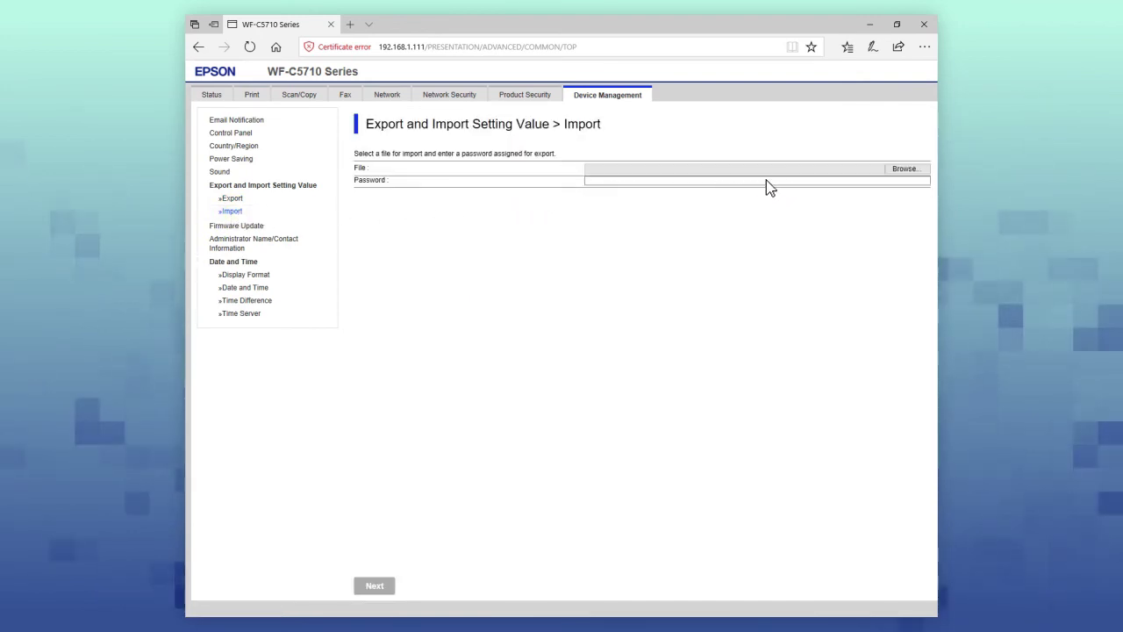
left_click(904, 172)
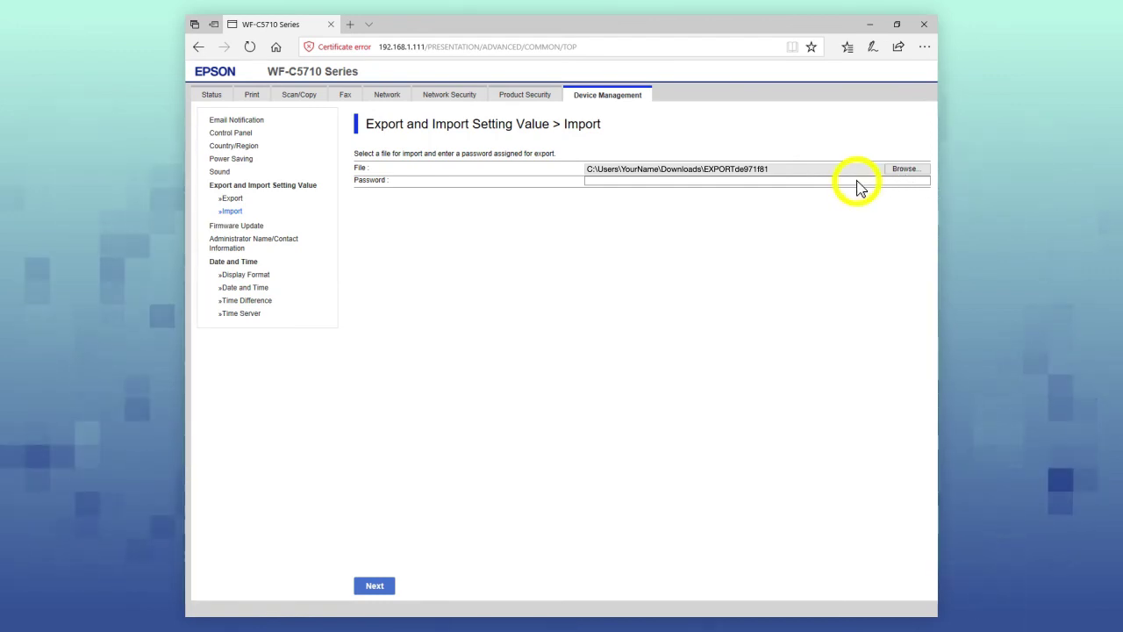
type("••")
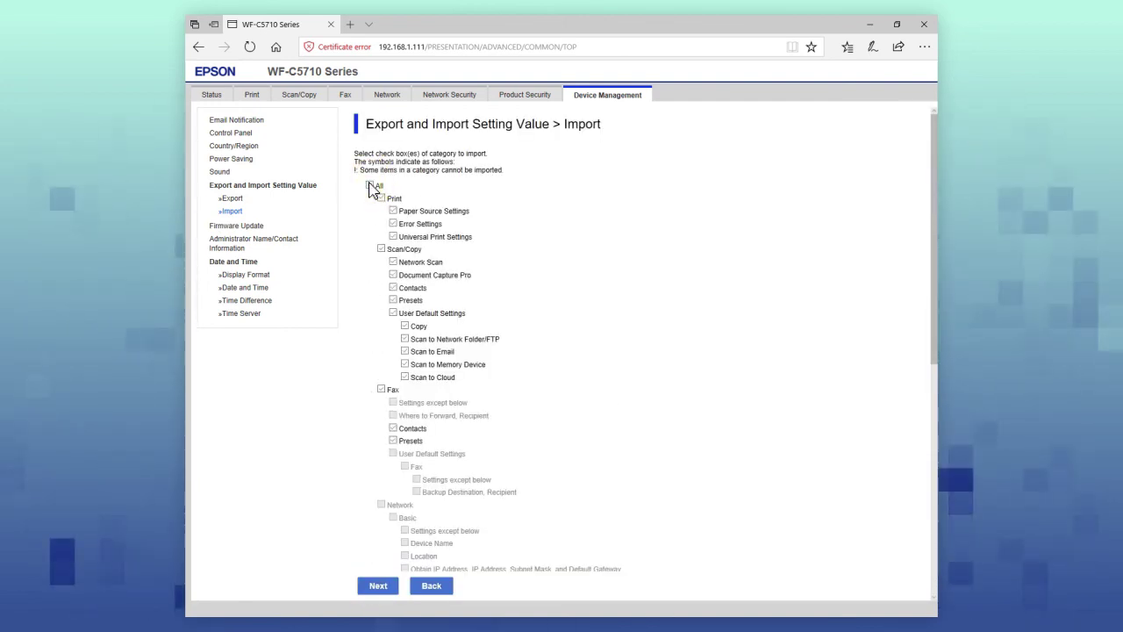
scroll(372, 191, "down", 5)
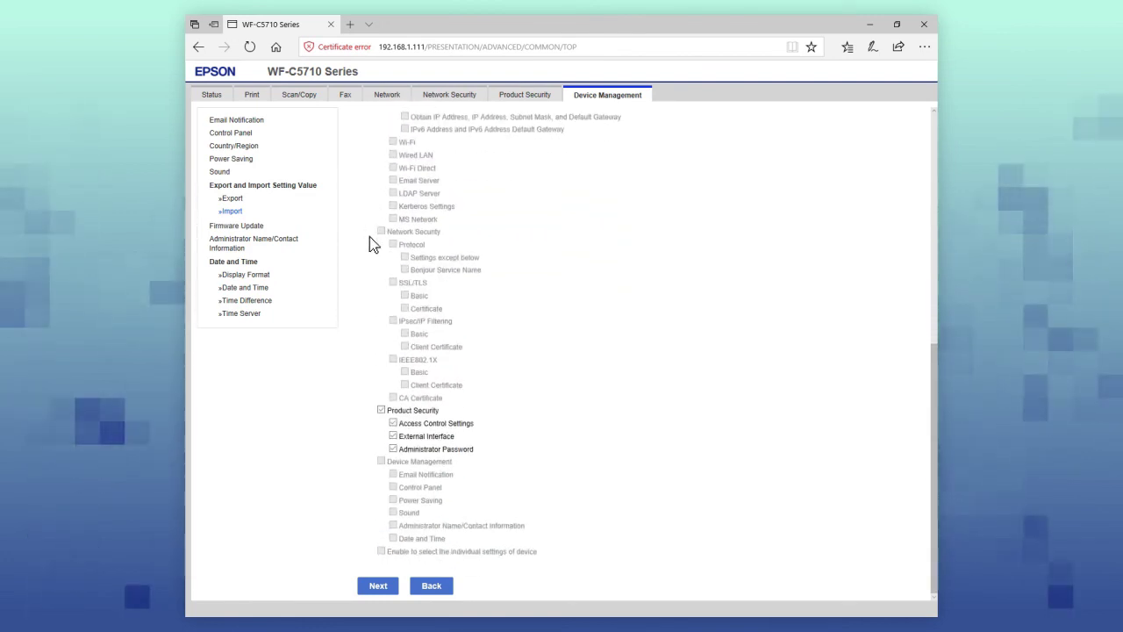
left_click(376, 590)
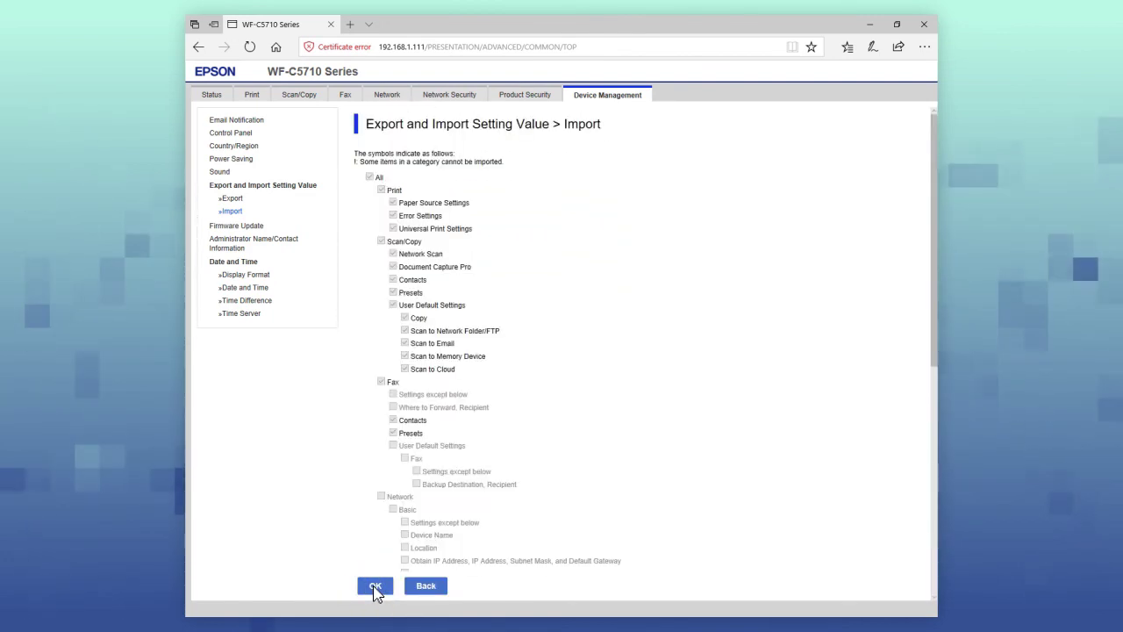